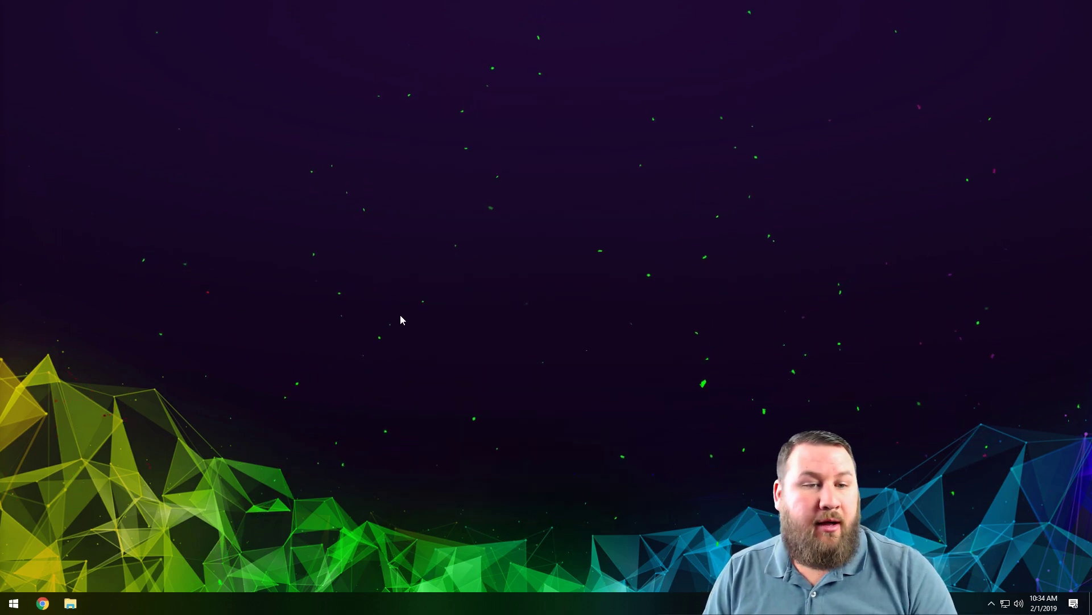
Open This PC, leave Devices and drives expanded, and open the Apple iPhone.
left_click(79, 606)
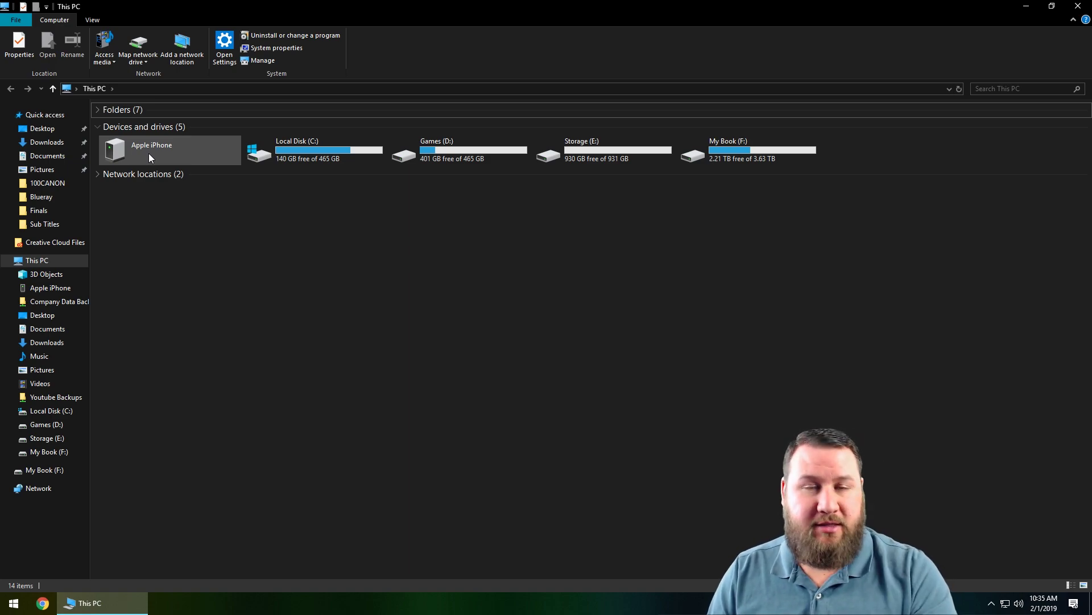
left_click(96, 127)
left_click(97, 127)
left_click(97, 127)
left_click(97, 127)
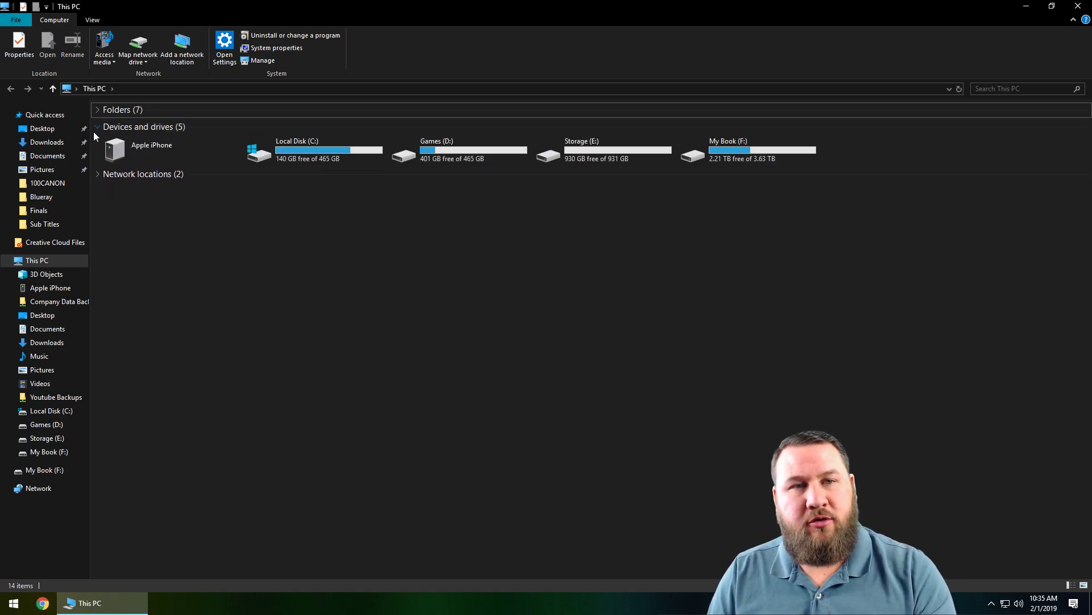
double_click(150, 149)
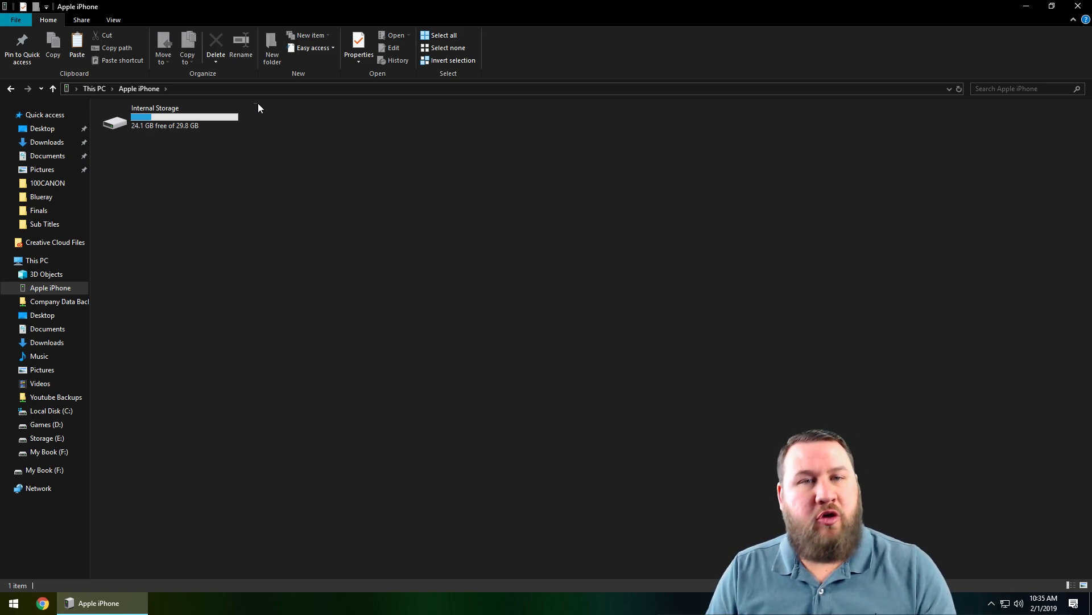
Browse the iPhone's Internal Storage into DCIM, then 100APPLE.
left_click_drag(254, 103, 388, 141)
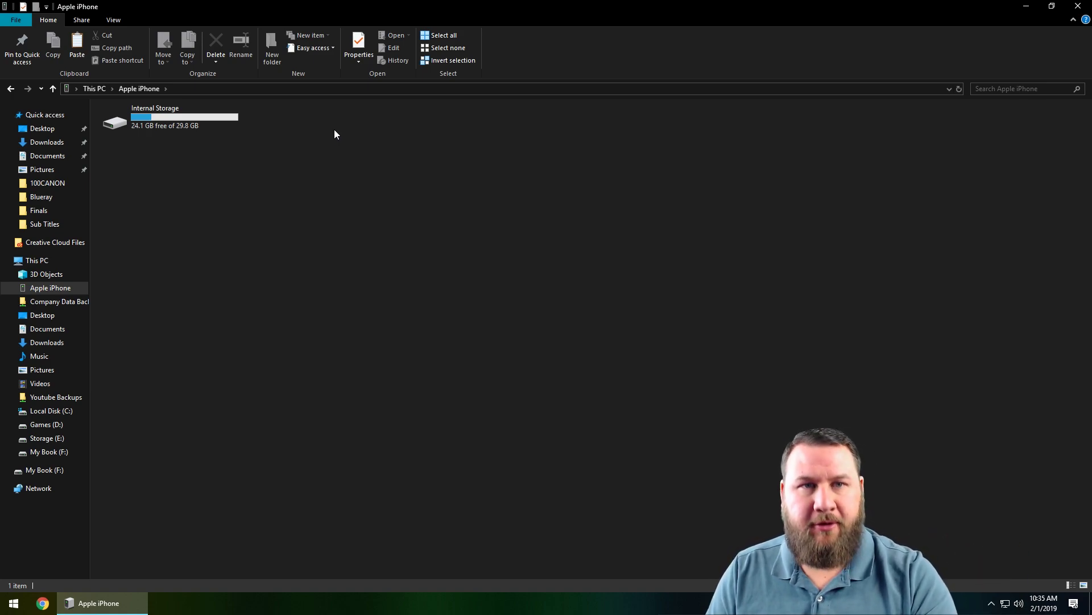
double_click(172, 121)
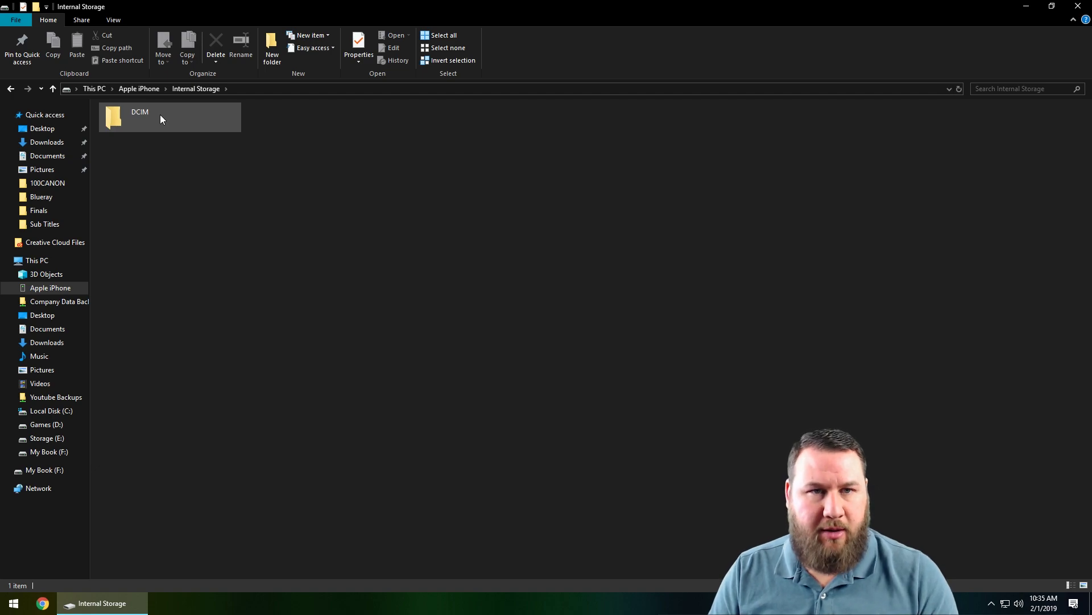
double_click(160, 116)
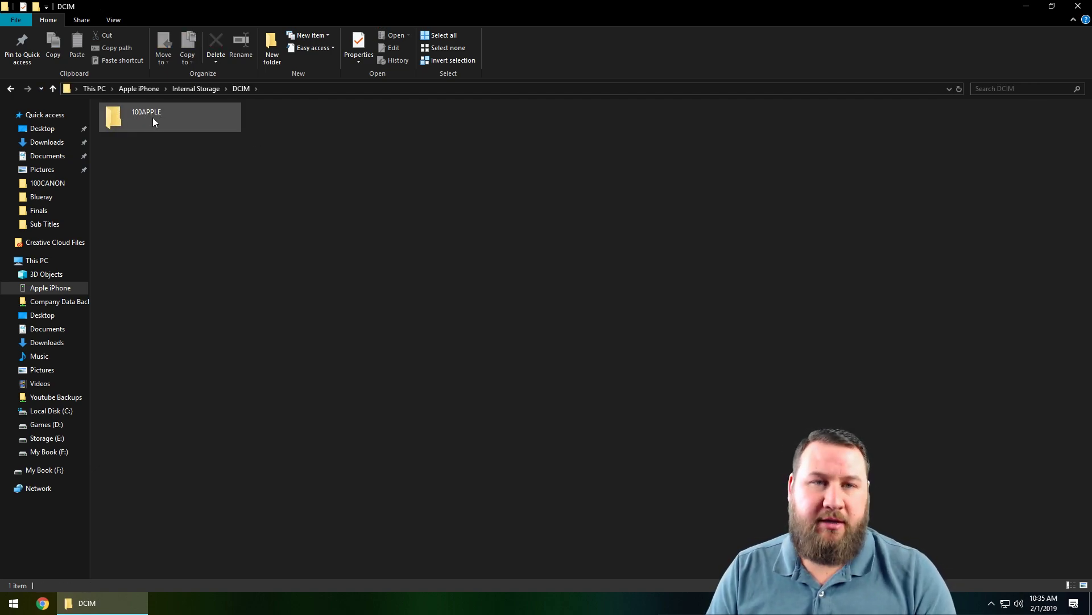
double_click(152, 119)
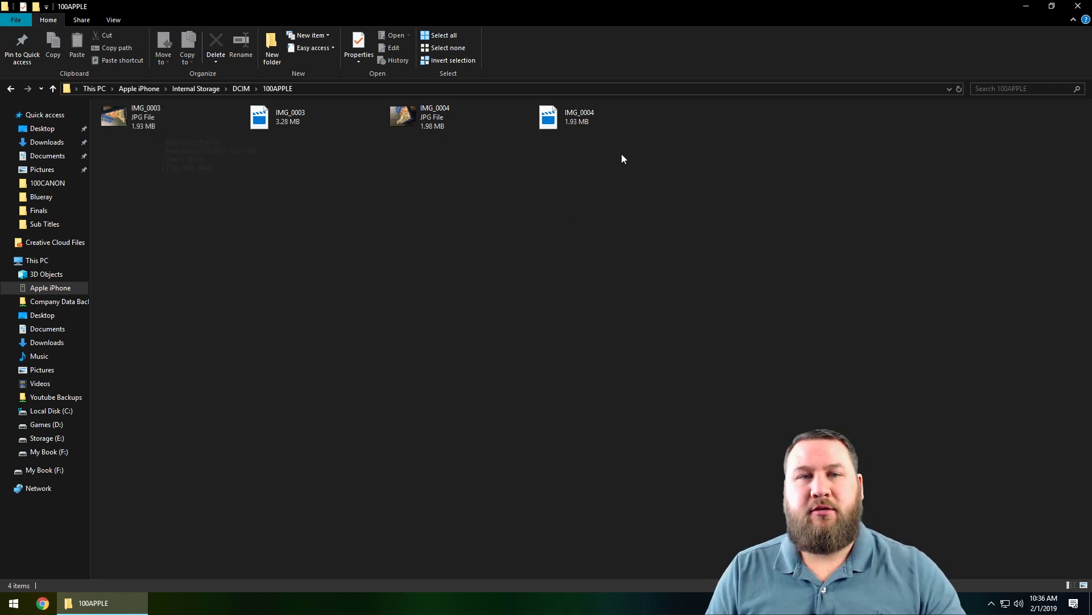
Drag a selection box around the four IMG_0003 and IMG_0004 photos and videos.
left_click_drag(636, 188, 104, 87)
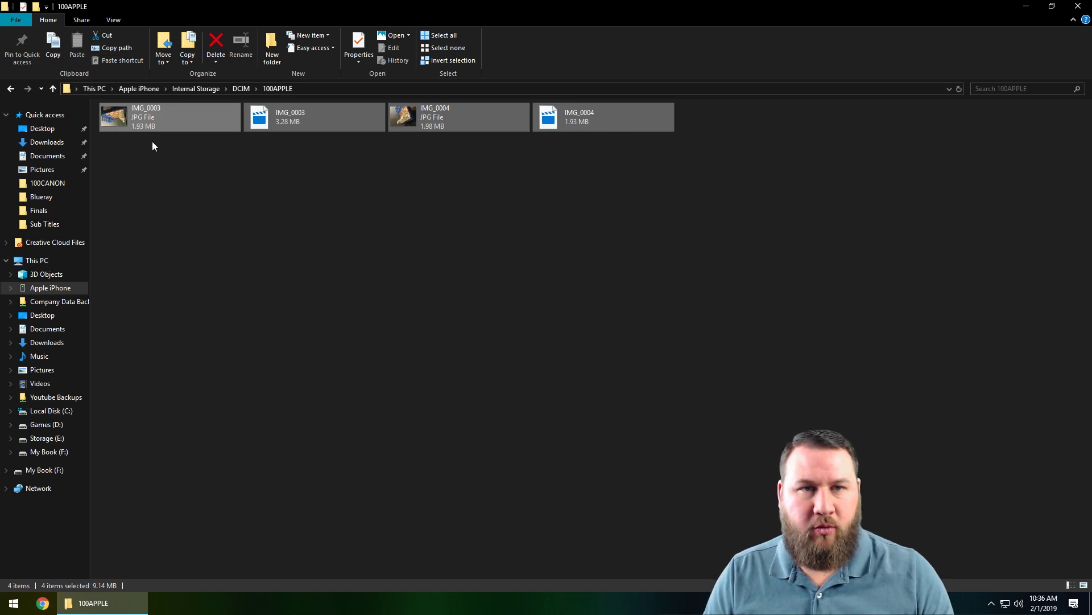
Reselect the IMG_0003 and IMG_0004 photos and videos, expanding Pictures in the navigation pane.
left_click(145, 127)
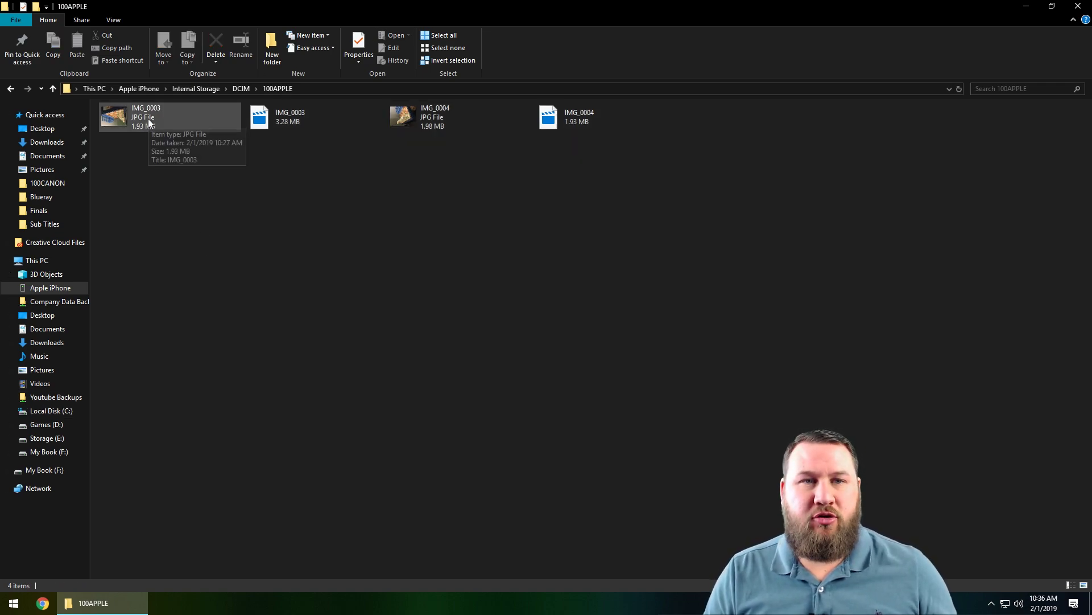
left_click(572, 122, "shift")
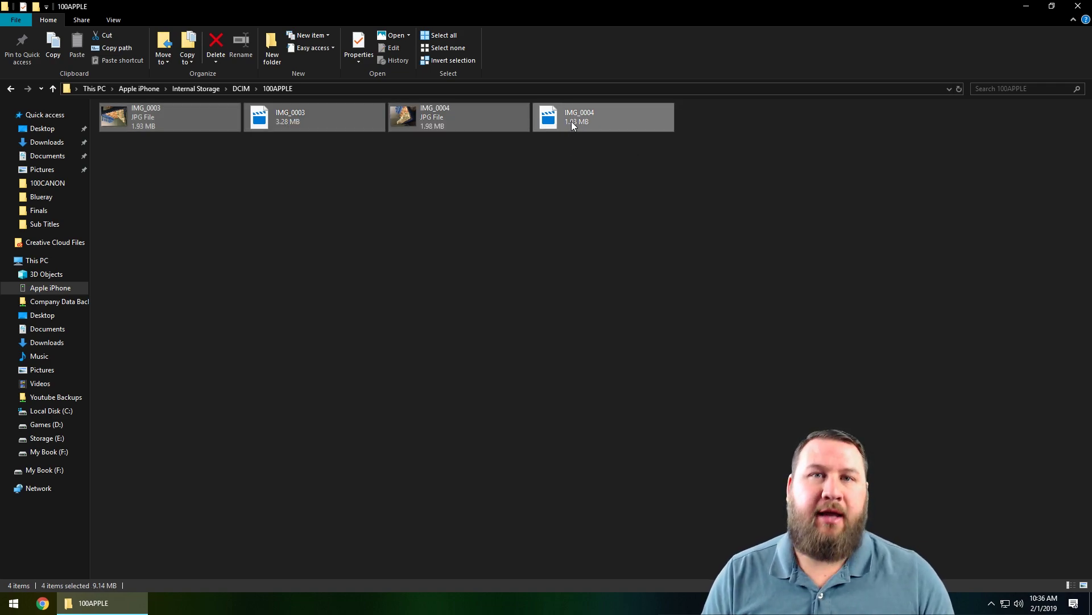
left_click(381, 289)
left_click(159, 121)
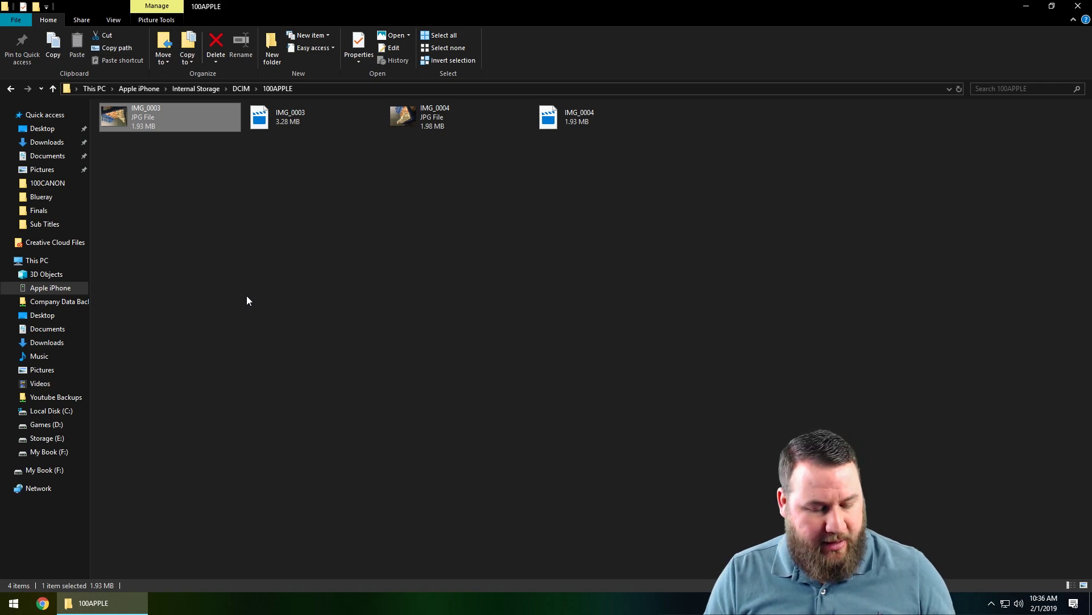
left_click(452, 115, "ctrl")
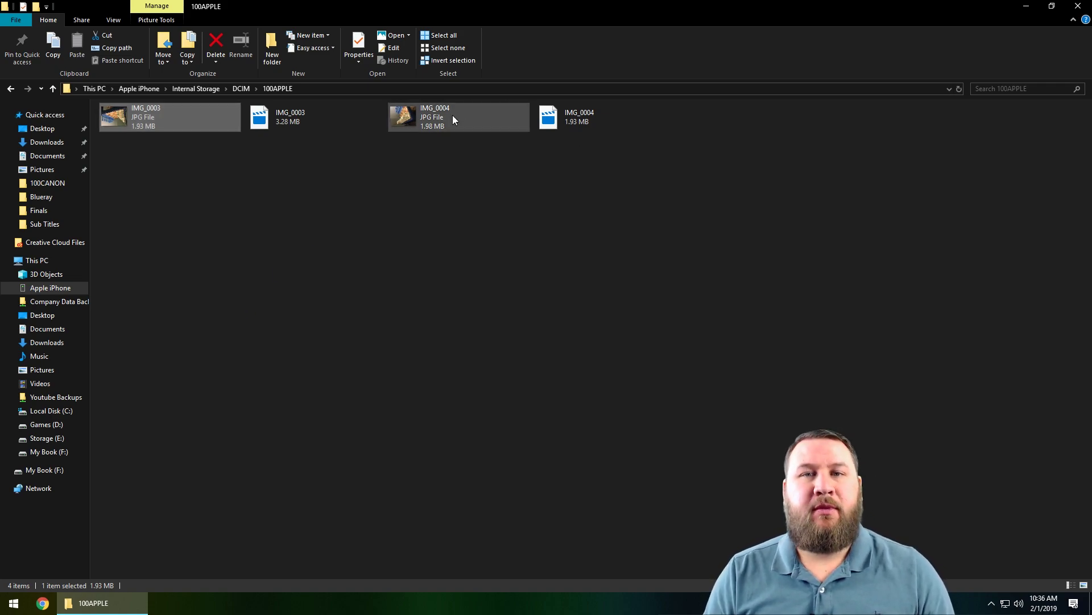
left_click(568, 107, "ctrl")
left_click(310, 116, "ctrl")
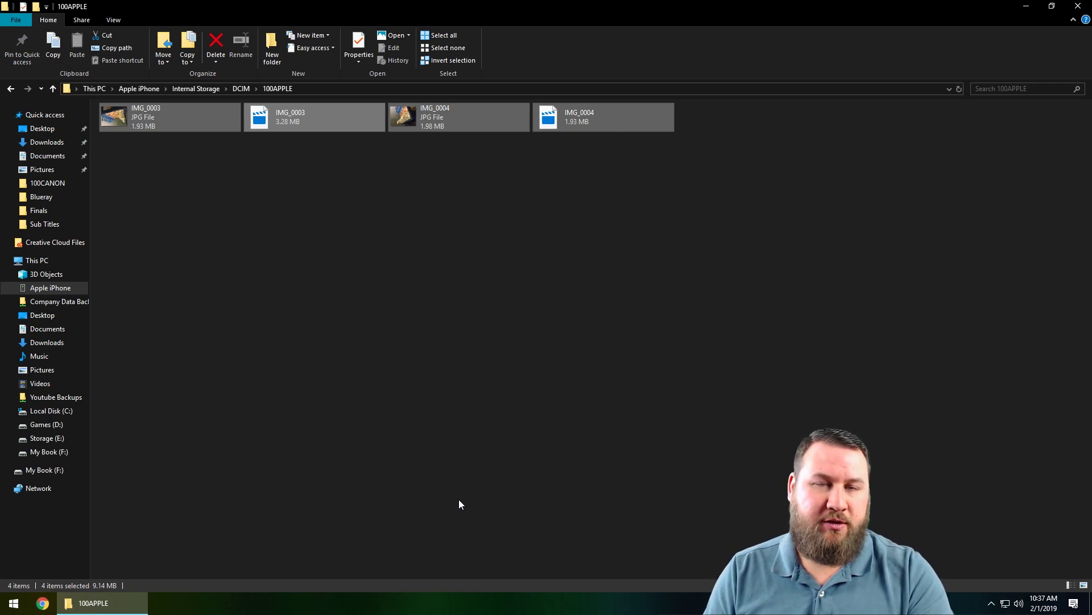
left_click(322, 213)
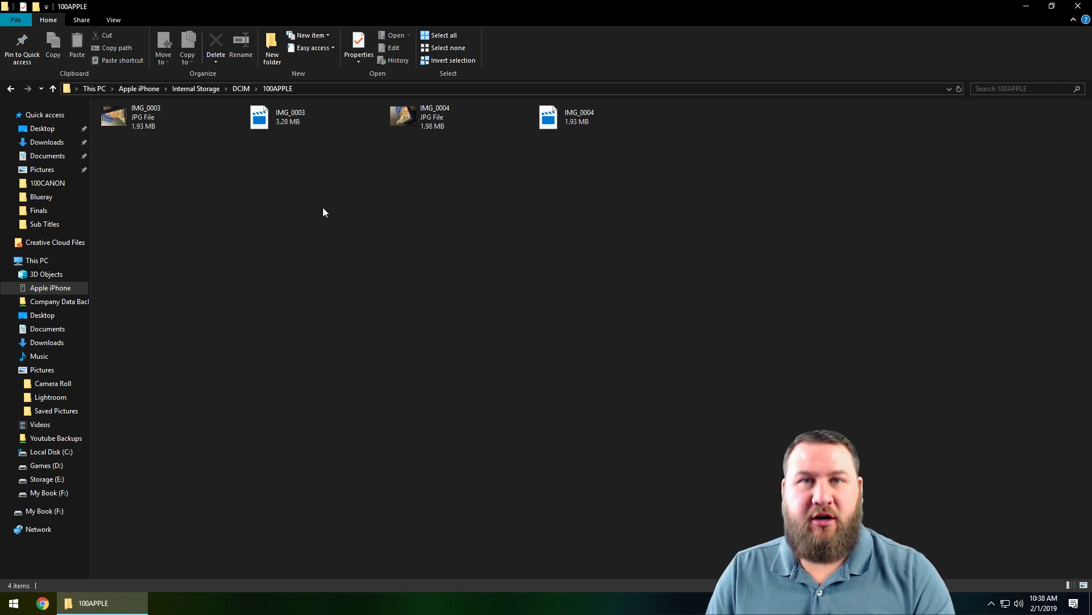
left_click_drag(586, 176, 193, 234)
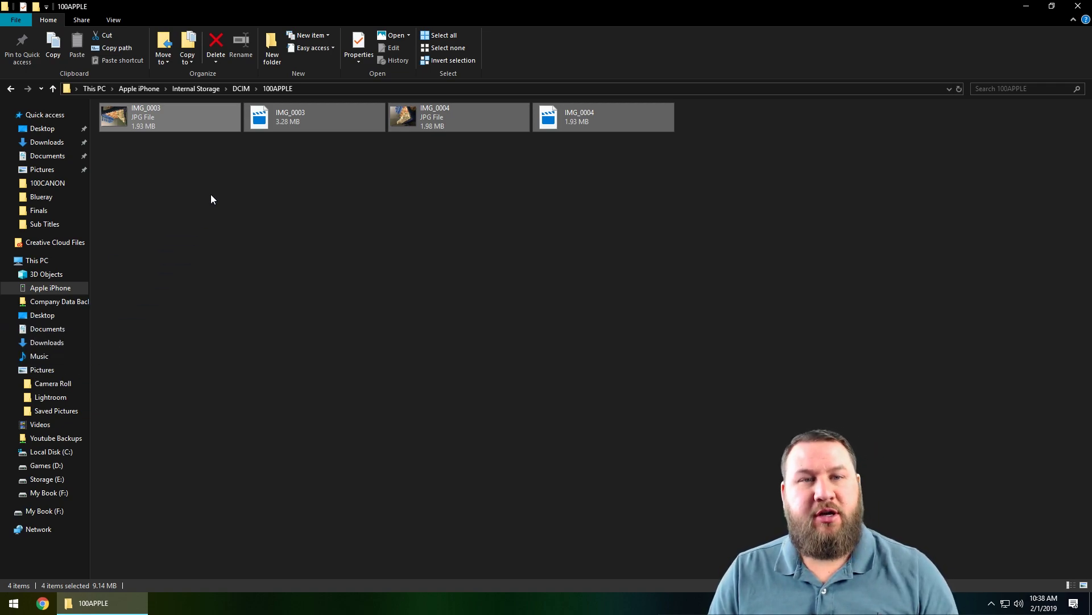
Copy the four selected files and bring up paste options in the Pictures folder.
right_click(156, 114)
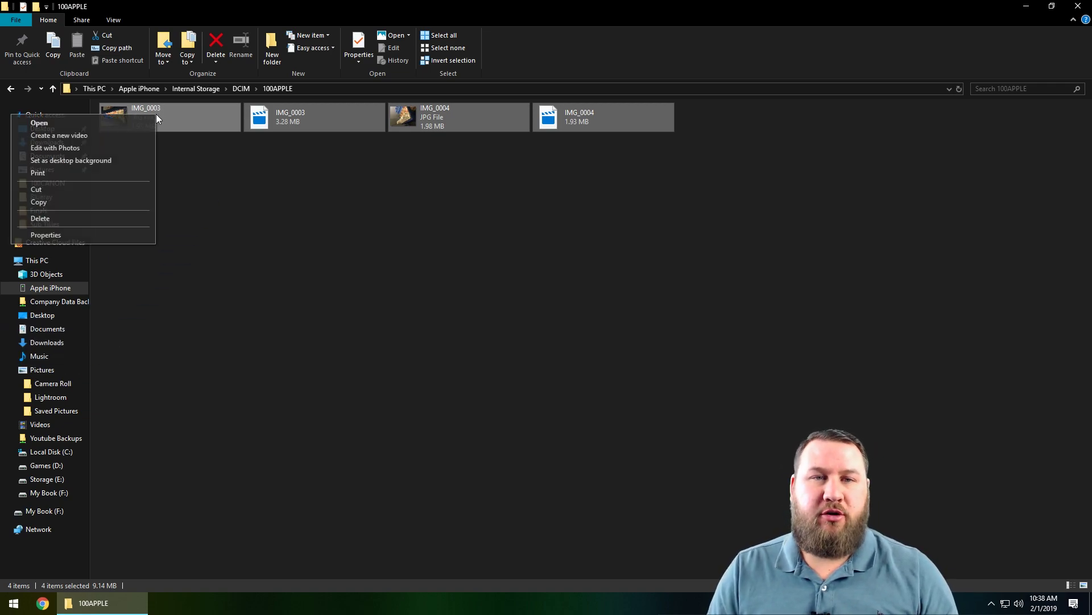
left_click(37, 203)
left_click(39, 370)
right_click(196, 208)
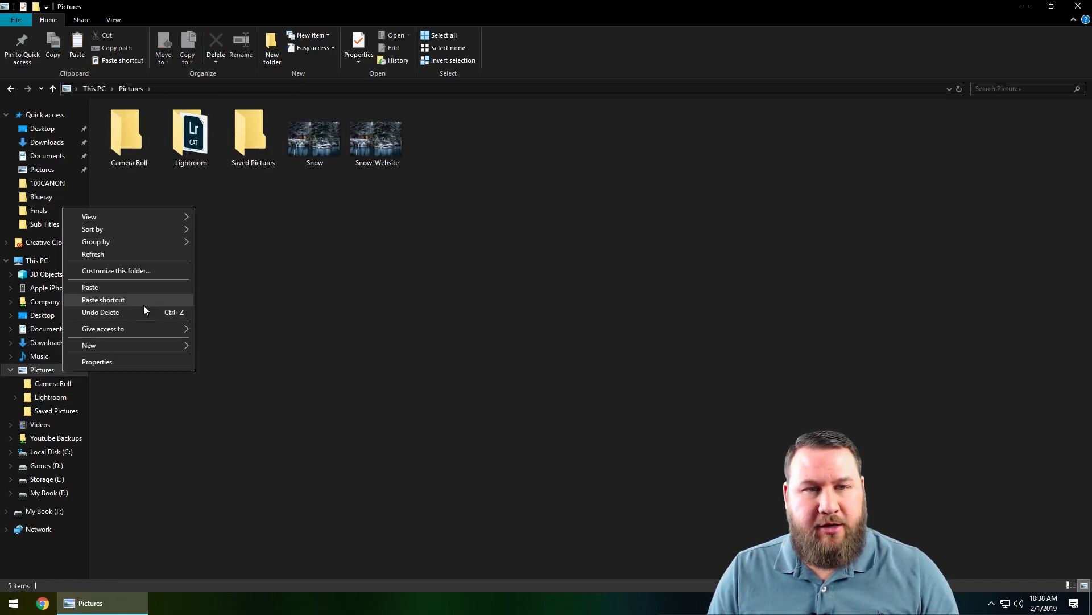
left_click(260, 405)
Return to DCIM\100APPLE and drag all four files onto Pictures in the navigation pane.
left_click(50, 287)
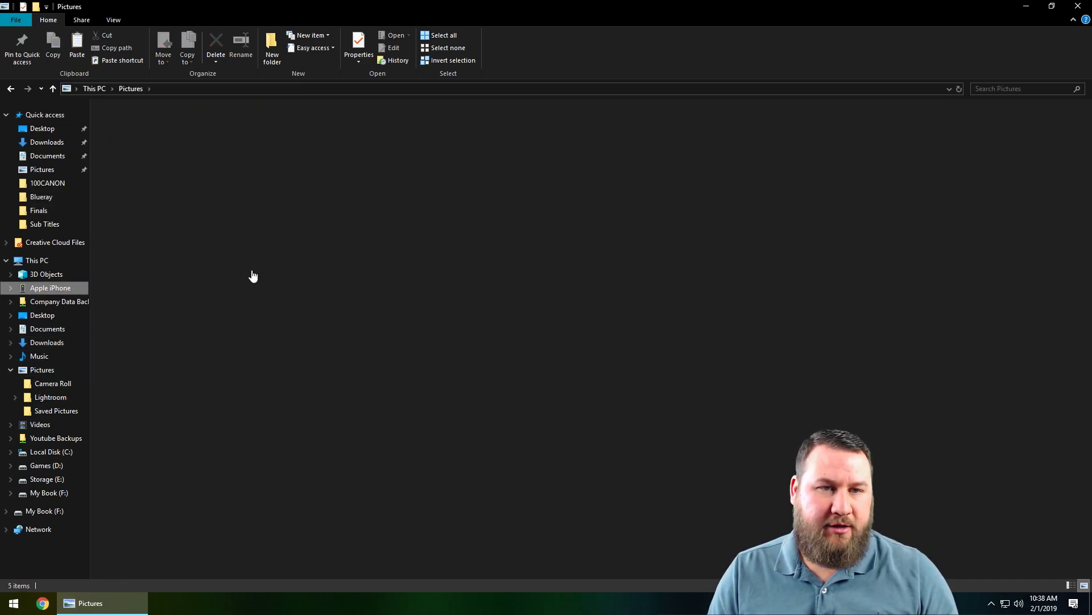
double_click(110, 125)
double_click(153, 120)
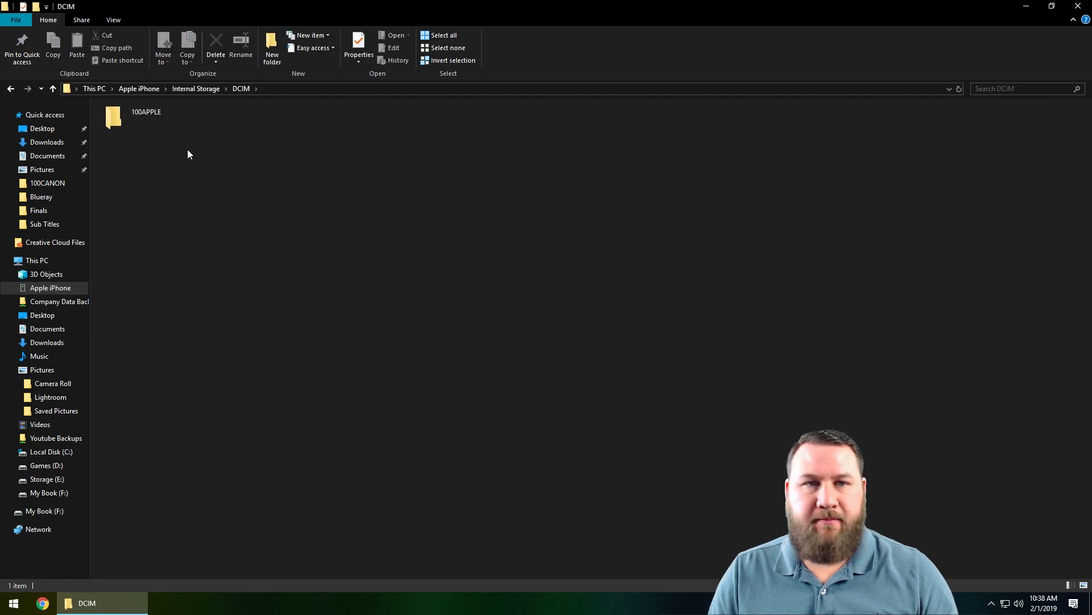
double_click(170, 120)
left_click_drag(589, 185, 38, 370)
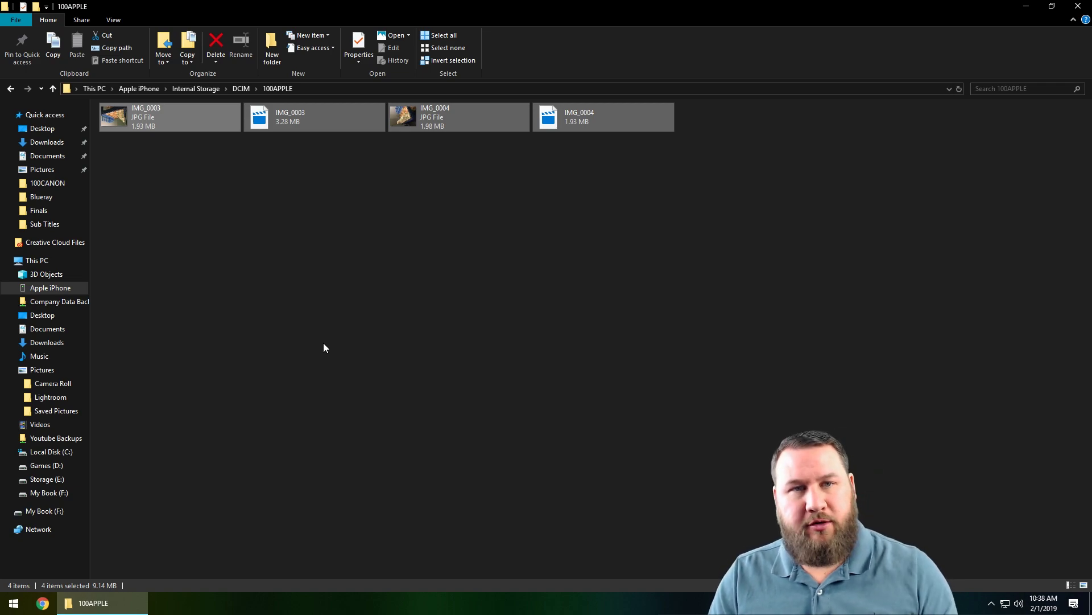
left_click(323, 310)
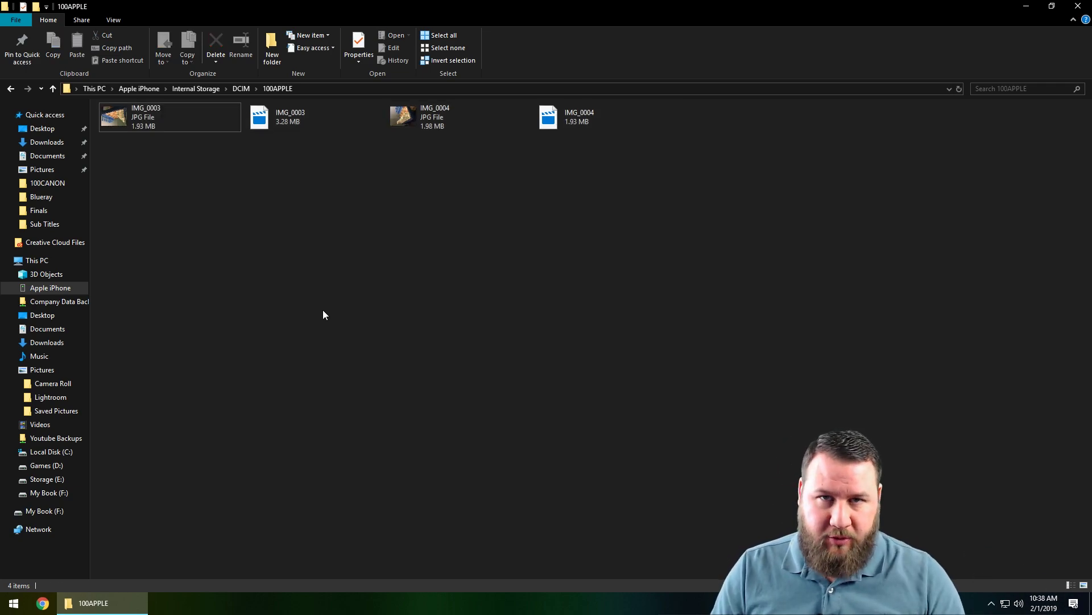